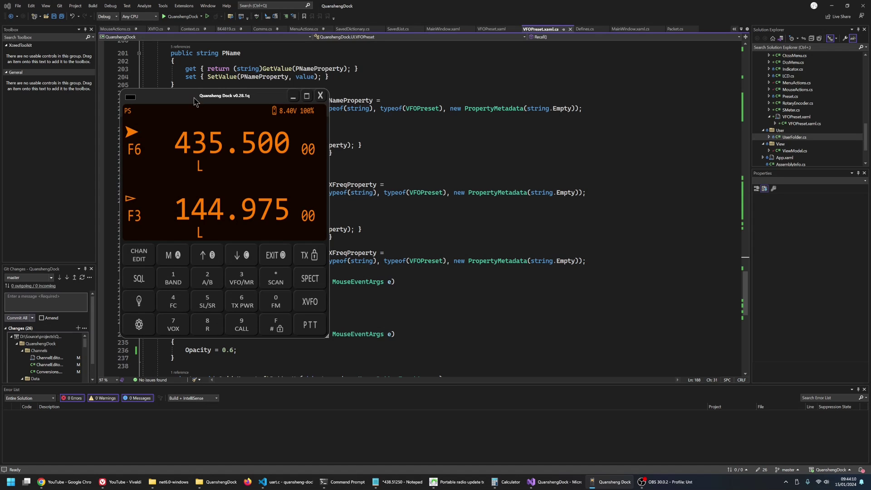
Move the compact radio panel showing 435.500 and 144.975 a little right and up
drag(194, 100, 216, 85)
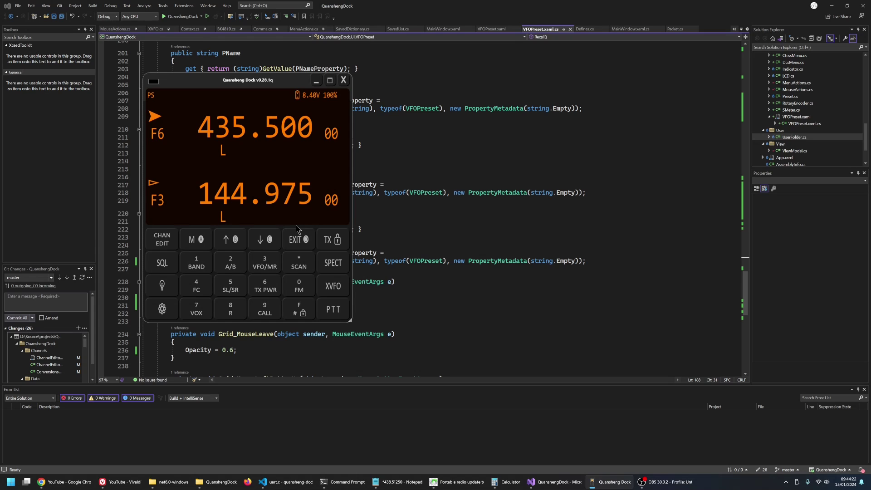
Open the XVFO panel, move it lower right, and tune the dial to 435.40000
click(334, 286)
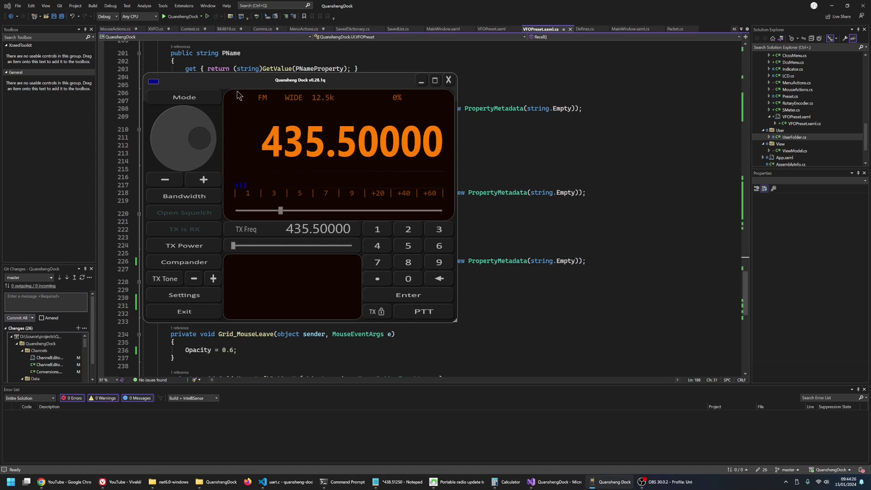
drag(233, 86, 287, 113)
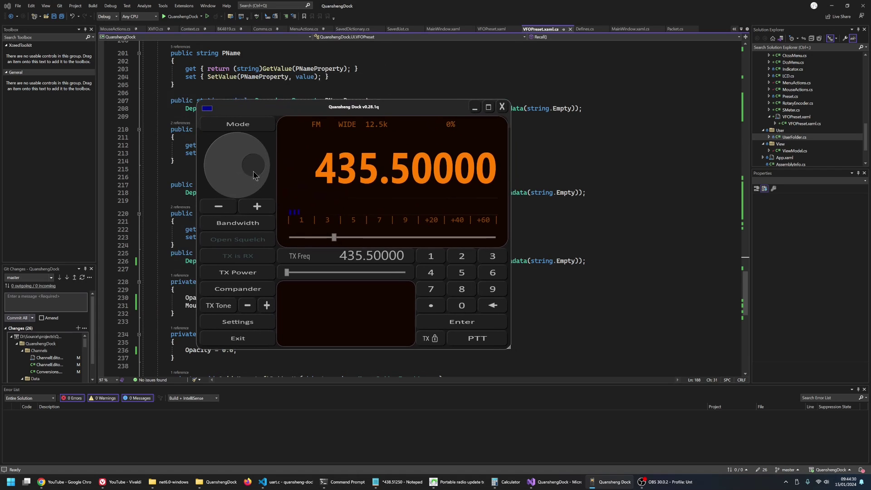
drag(254, 169, 213, 158)
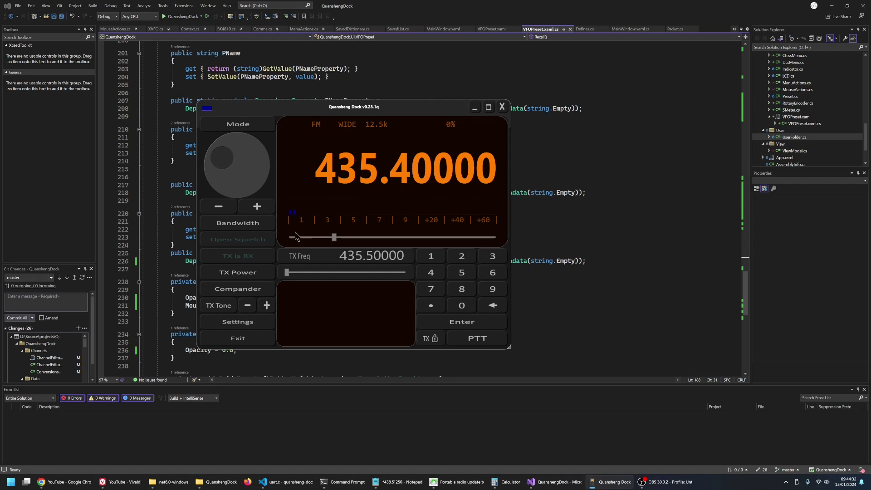
Set the tuning step to 12.5 kHz from the dial's step-size list
click(256, 207)
scroll(258, 206, down, 4)
click(261, 206)
right_click(241, 156)
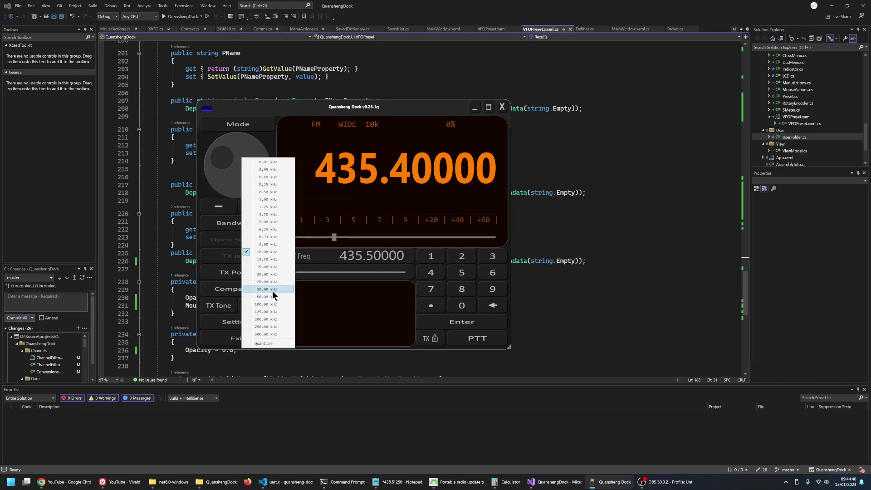
click(268, 267)
right_click(242, 167)
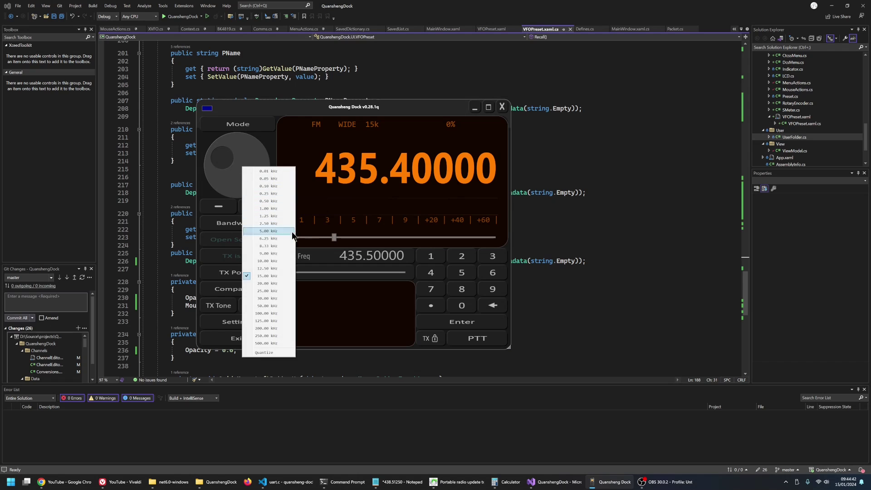
click(272, 267)
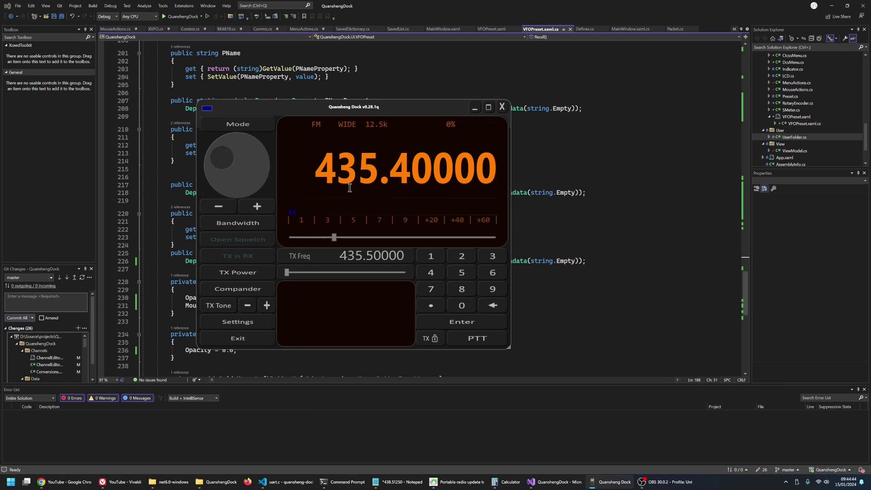
Switch the bandwidth to WIDE and briefly open then close Open Squelch
click(254, 224)
click(256, 226)
click(241, 240)
click(240, 245)
Tune receive to 435.91250 with TX is RX enabled so TX matches, and adjust power
click(257, 262)
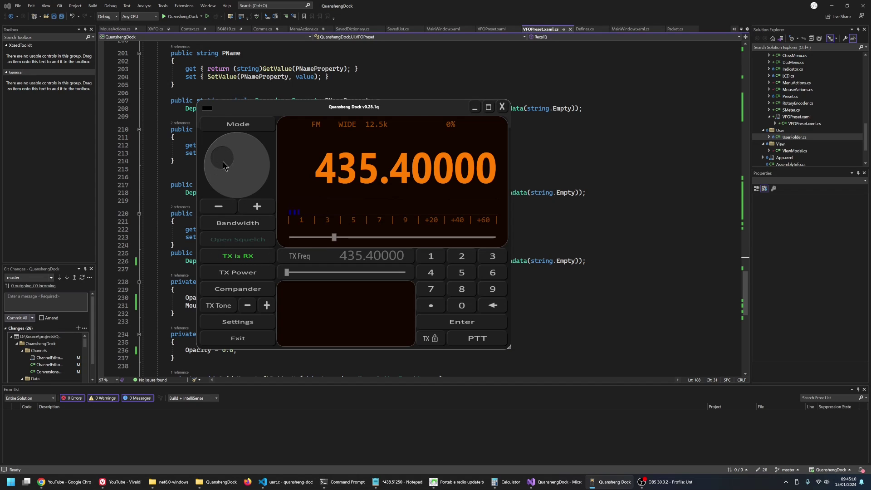
drag(223, 165, 254, 181)
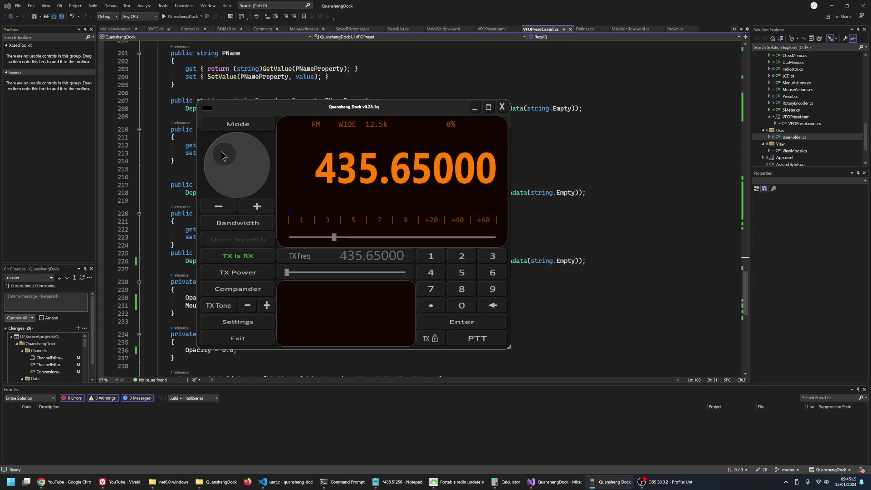
click(242, 252)
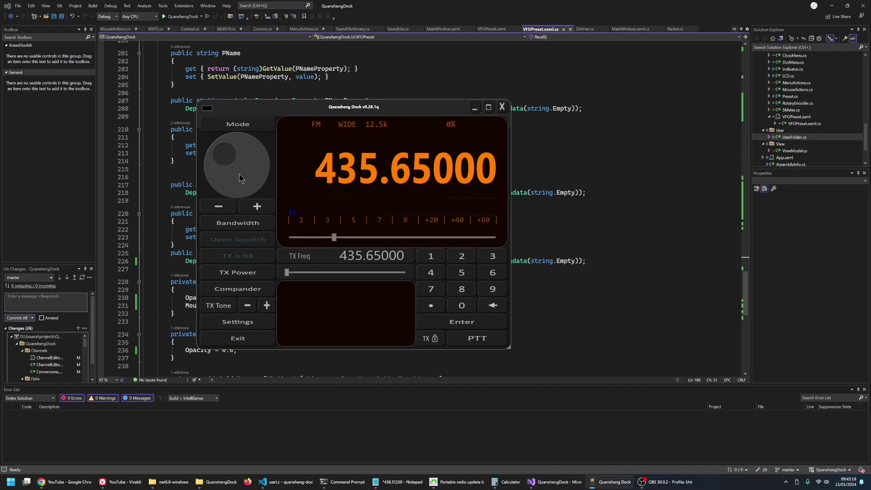
drag(241, 178, 222, 157)
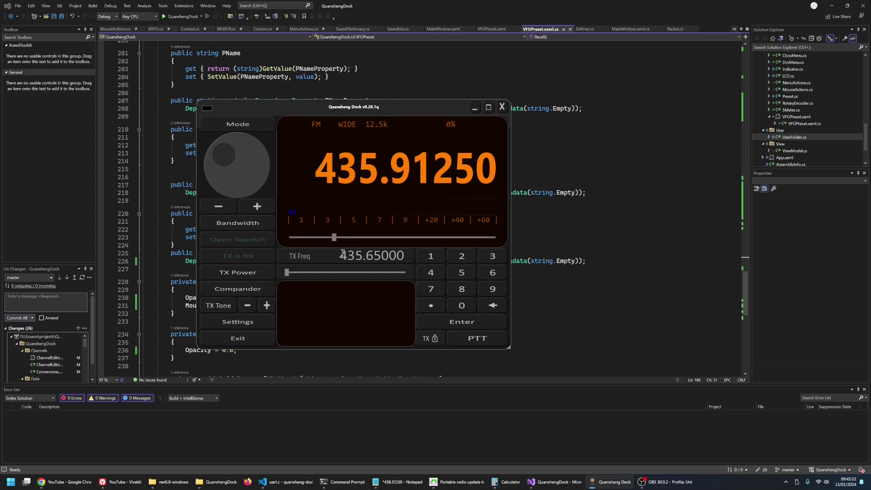
click(252, 256)
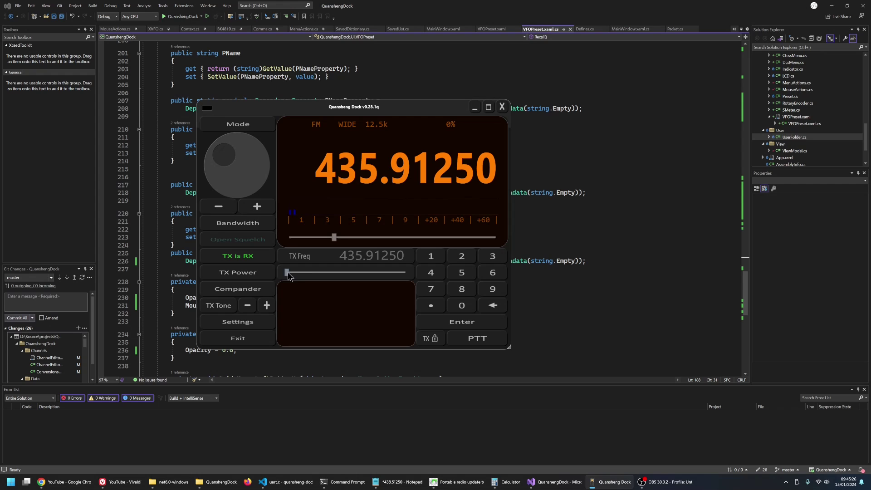
drag(311, 273, 271, 288)
click(257, 294)
click(258, 294)
click(257, 295)
click(256, 295)
click(257, 294)
click(217, 307)
click(227, 308)
click(219, 307)
click(267, 306)
click(267, 306)
click(249, 306)
click(249, 306)
click(267, 306)
click(266, 306)
click(267, 307)
click(266, 306)
click(217, 307)
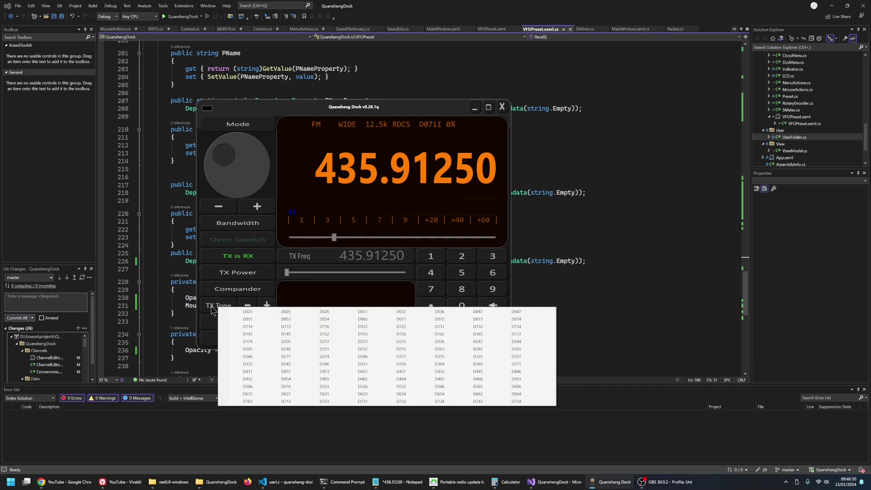
click(440, 357)
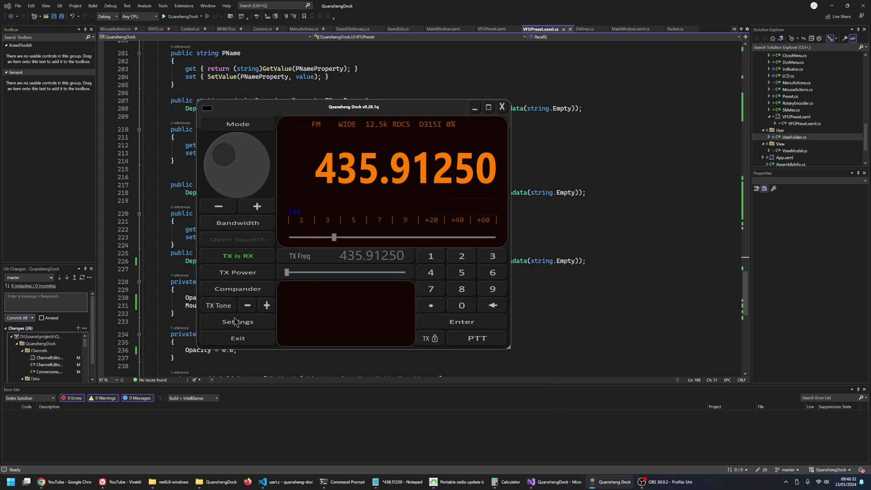
click(225, 310)
click(253, 346)
right_click(224, 309)
click(221, 305)
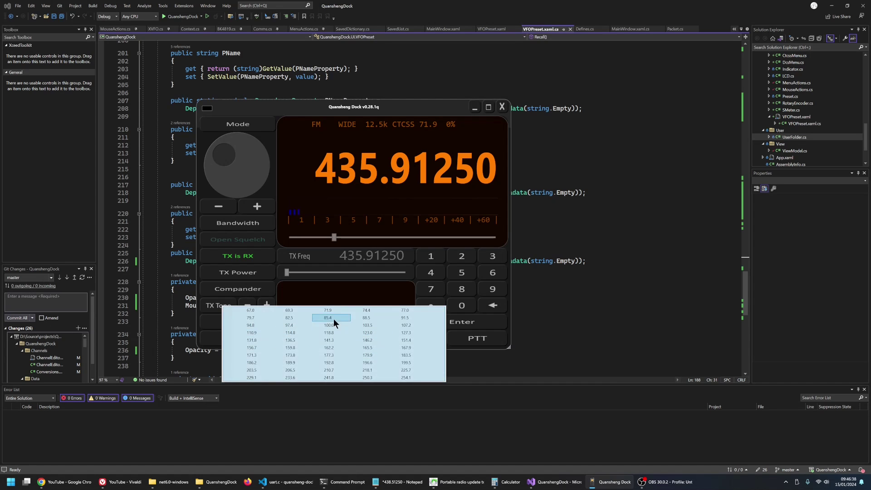
click(292, 340)
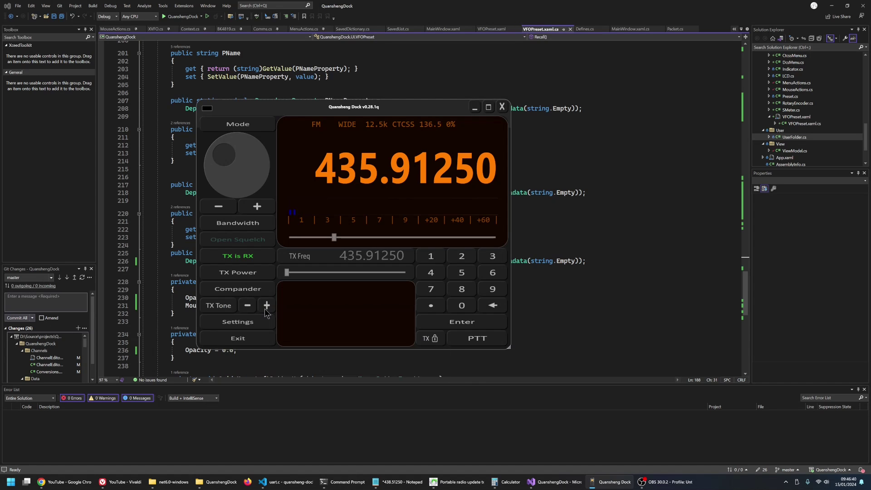
right_click(229, 309)
right_click(230, 308)
right_click(229, 308)
click(258, 323)
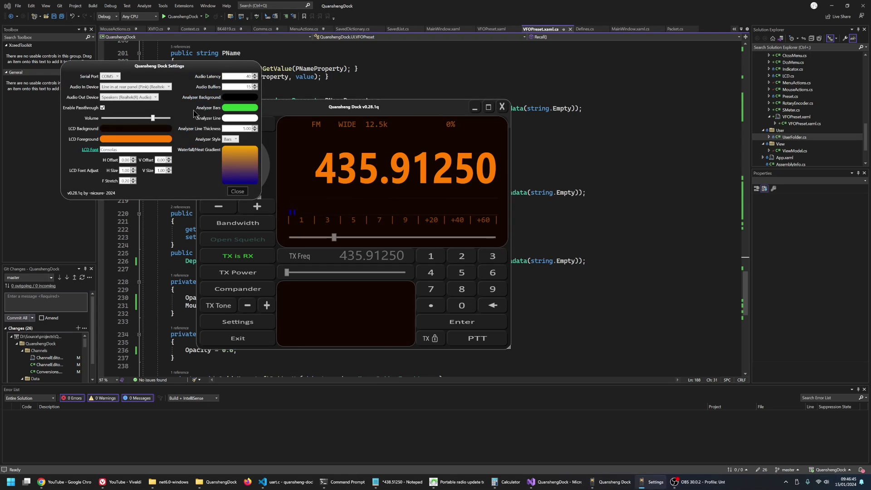
click(237, 191)
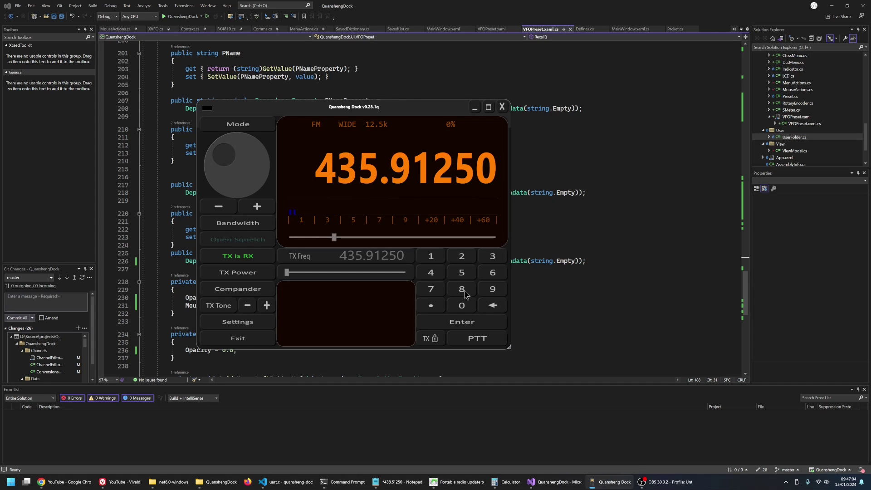
Key 452.00000 into the receive frequency using the keypad
click(433, 275)
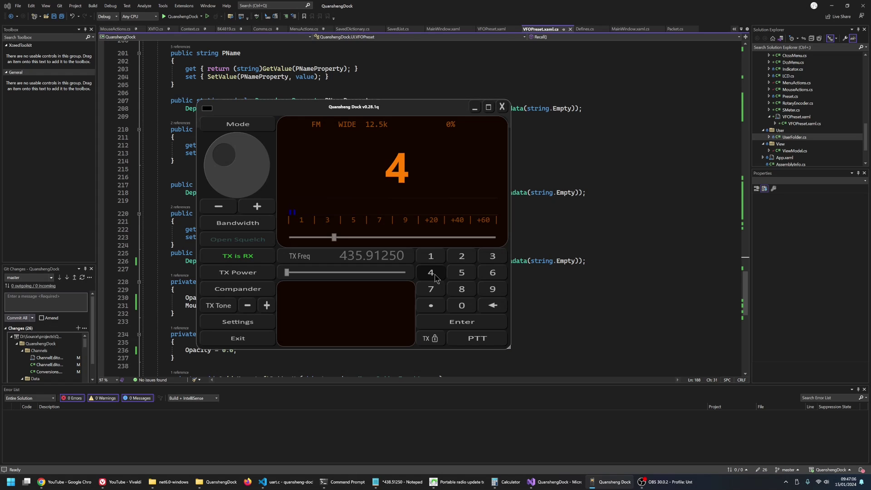
click(462, 272)
click(462, 256)
click(463, 322)
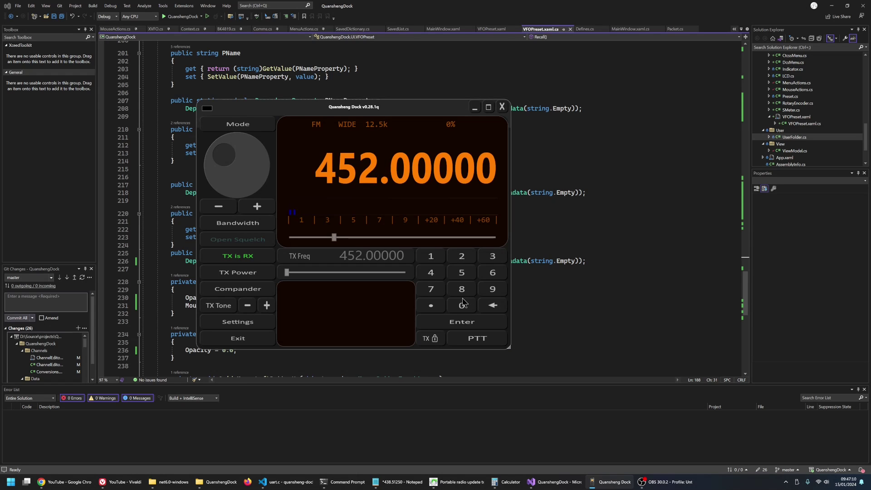
Type frequencies on the main display, finishing with 430.9125 for receive and TX
double_click(404, 177)
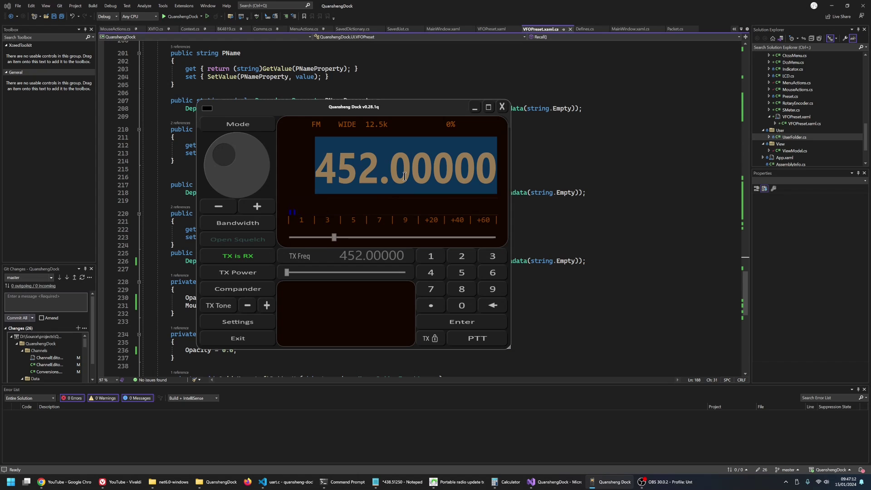
text(125)
key(Return)
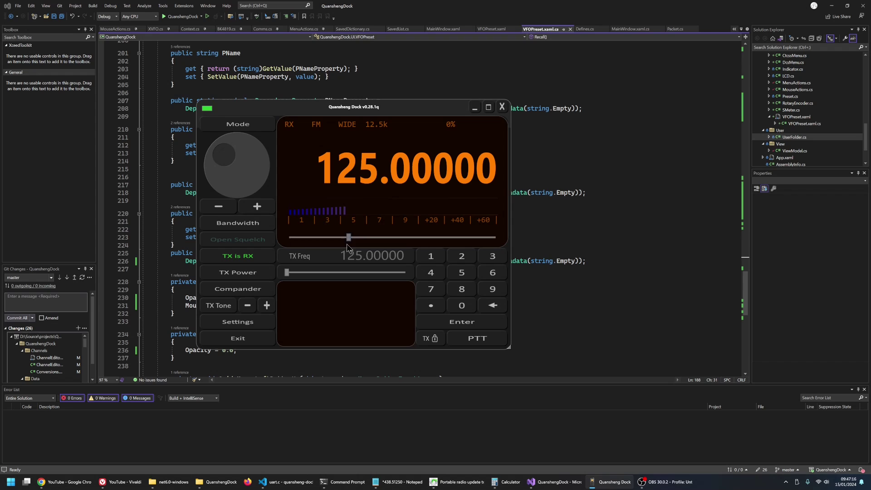
drag(346, 244, 374, 250)
text(456)
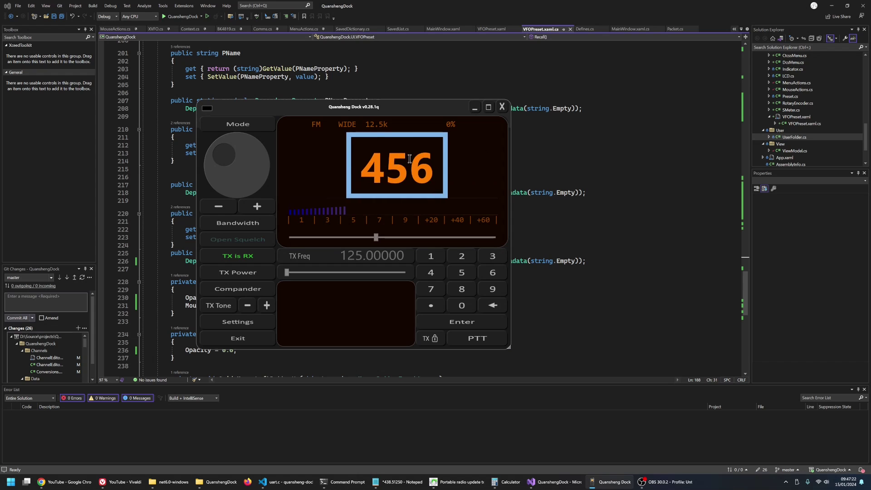
key(Return)
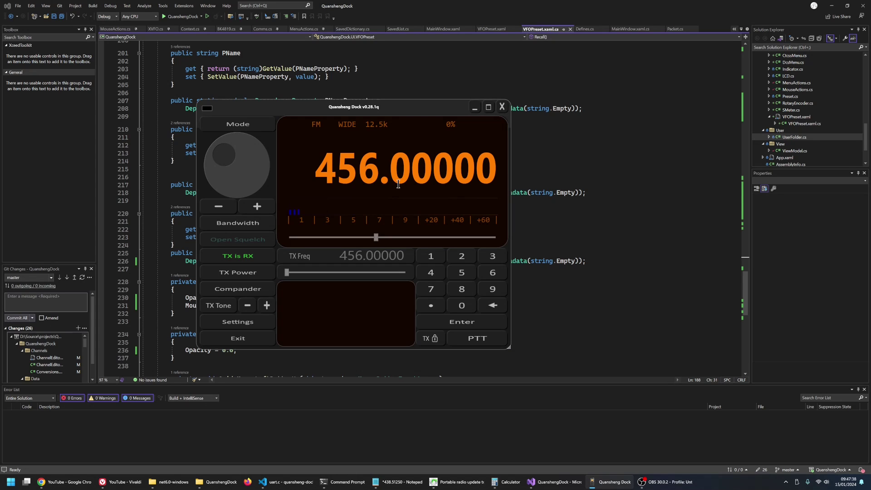
text(430)
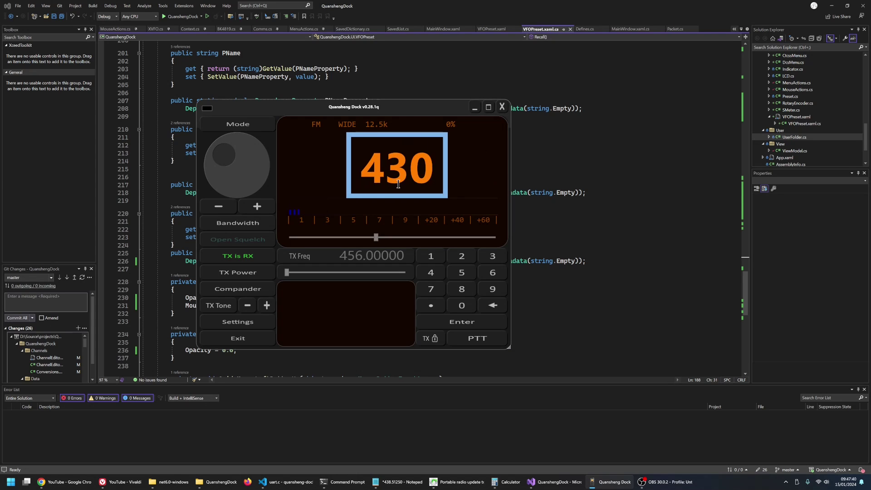
text(.9125)
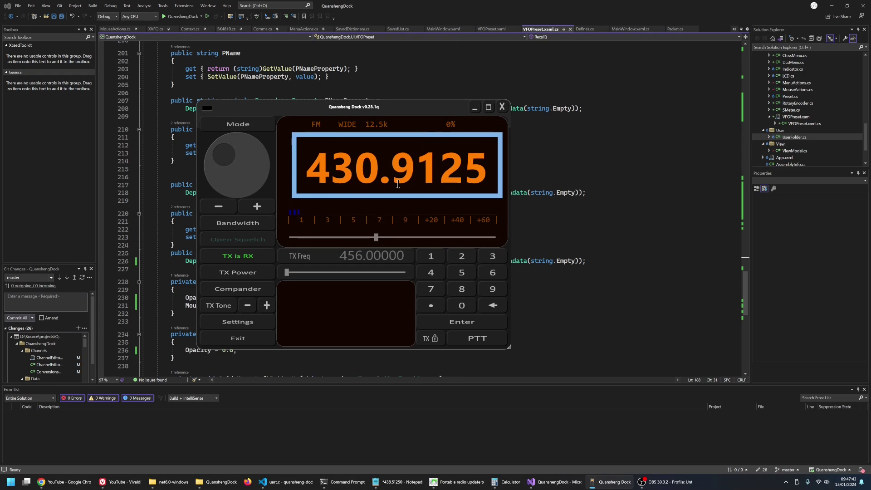
key(Return)
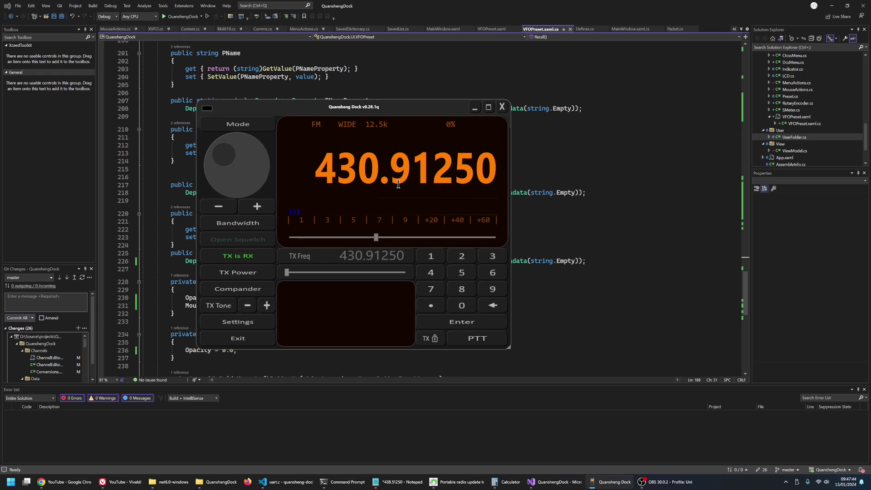
Unlink TX from receive and set TX Freq to 438.51250
click(252, 260)
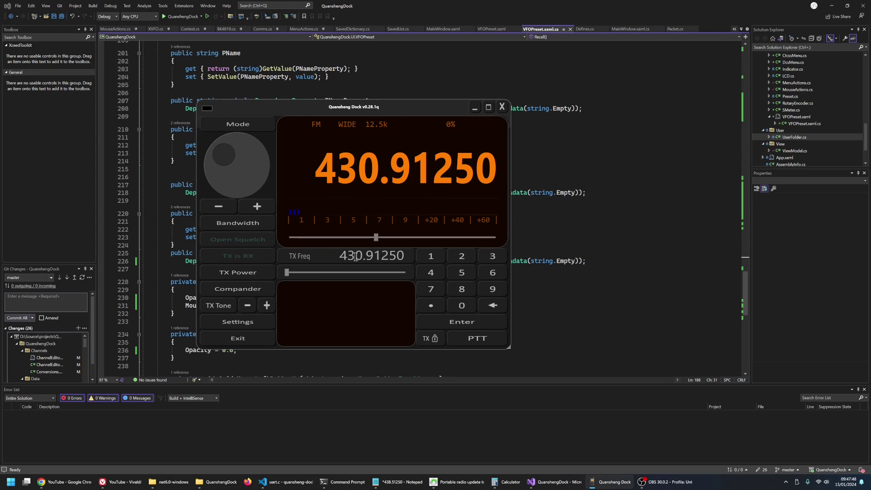
drag(336, 255, 428, 261)
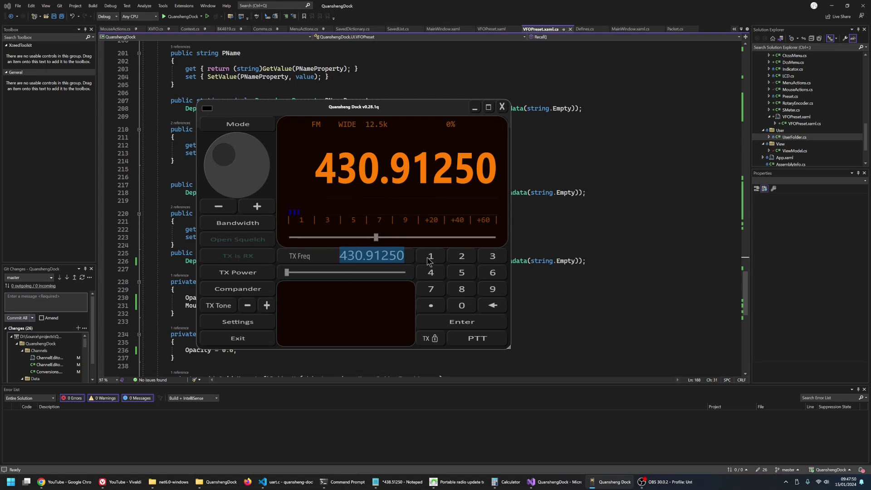
text(438.)
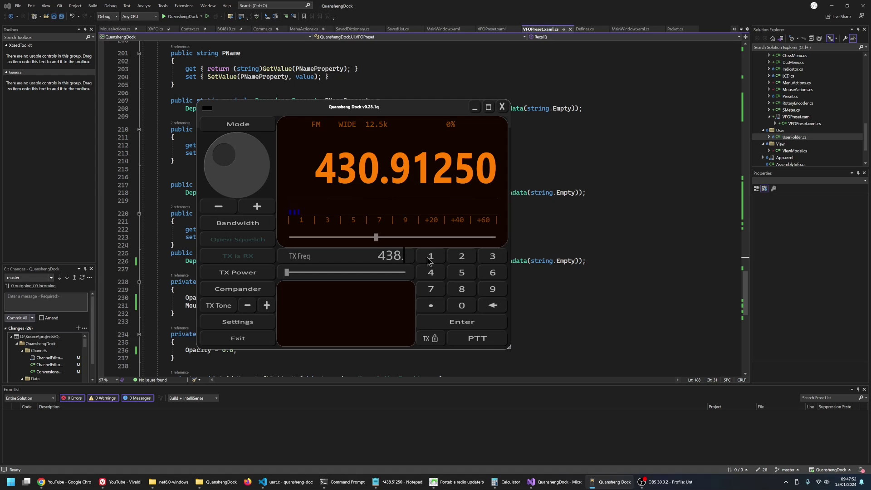
text(51250)
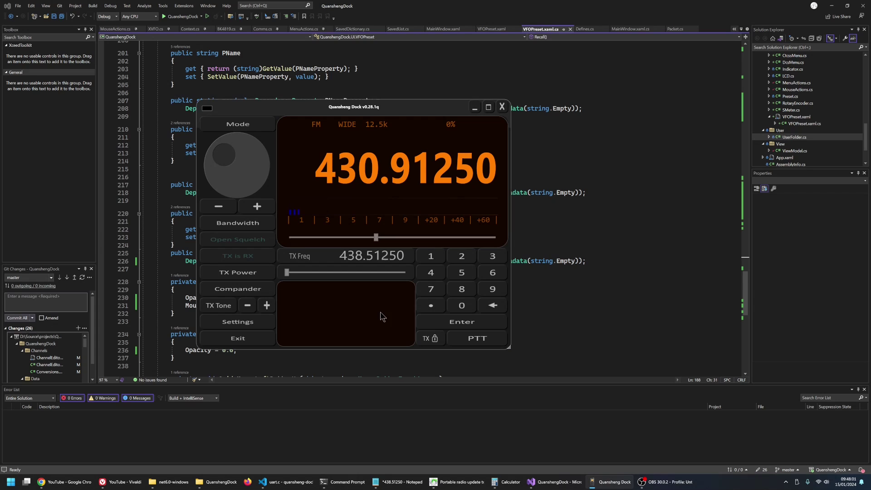
Enable a 71.9 CTCSS transmit tone, then lower squelch and keep transmit power low
click(228, 310)
click(221, 306)
click(321, 315)
drag(377, 238, 345, 243)
mouse_move(288, 273)
mouse_down()
mouse_move(401, 282)
mouse_move(276, 282)
mouse_up()
Save the current 430.91250 / 438.51250 setup as a new preset named GB3SR
right_click(331, 300)
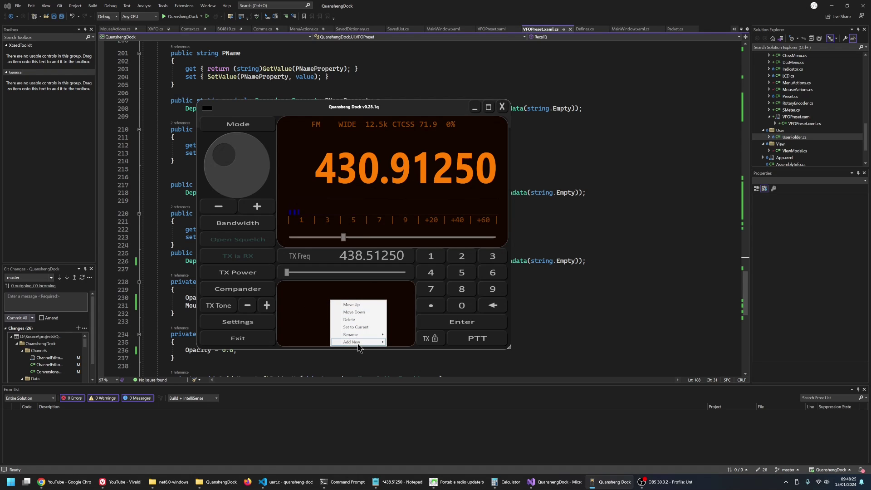
mouse_move(357, 344)
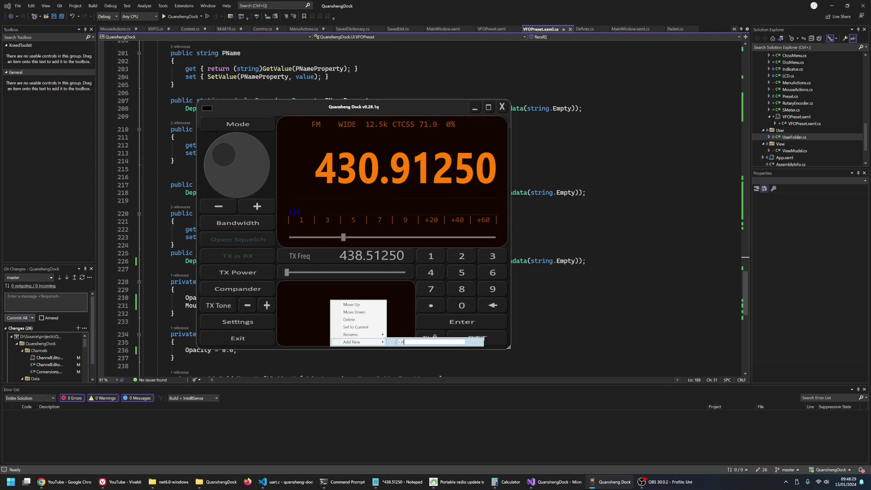
text(GB3SR)
key(Return)
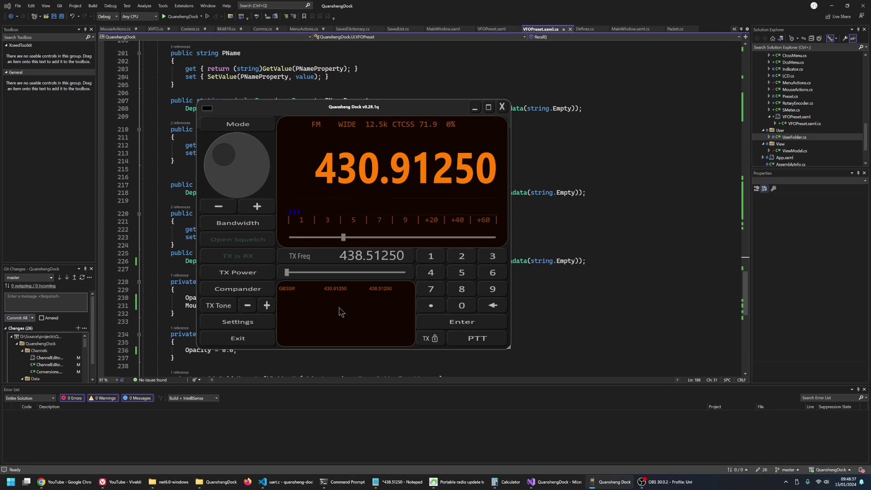
Recall the GB3SR preset from the list, then dismiss the preset options menu
double_click(289, 291)
right_click(326, 308)
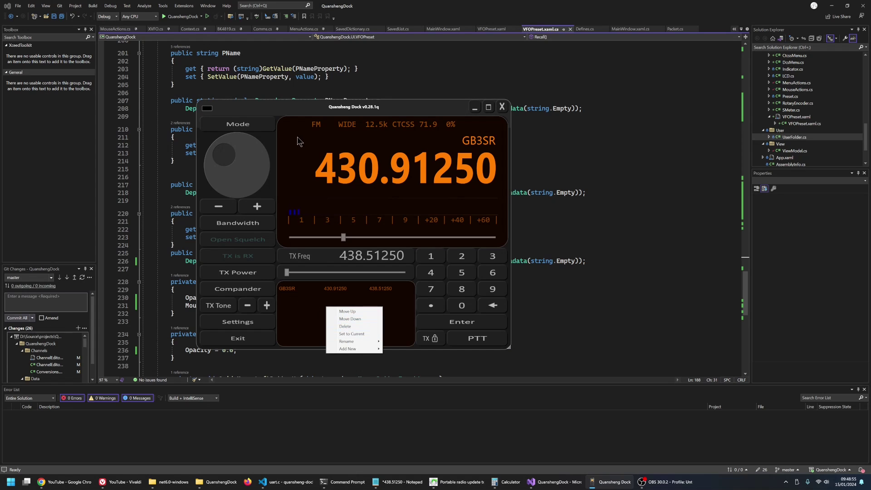
click(298, 107)
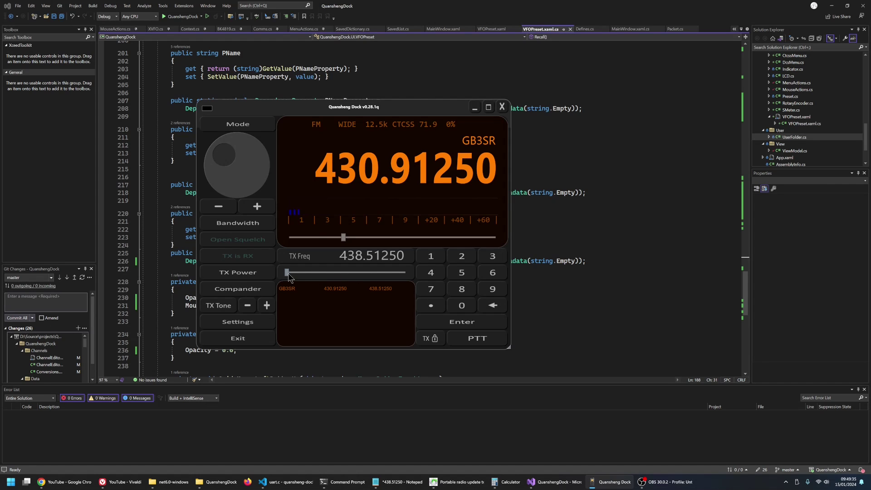
mouse_move(288, 274)
mouse_down()
mouse_move(367, 280)
mouse_move(276, 281)
mouse_up()
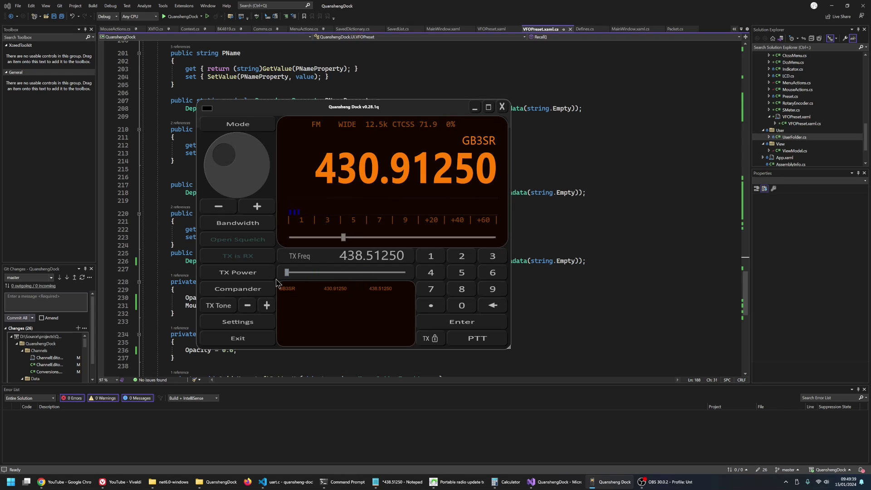